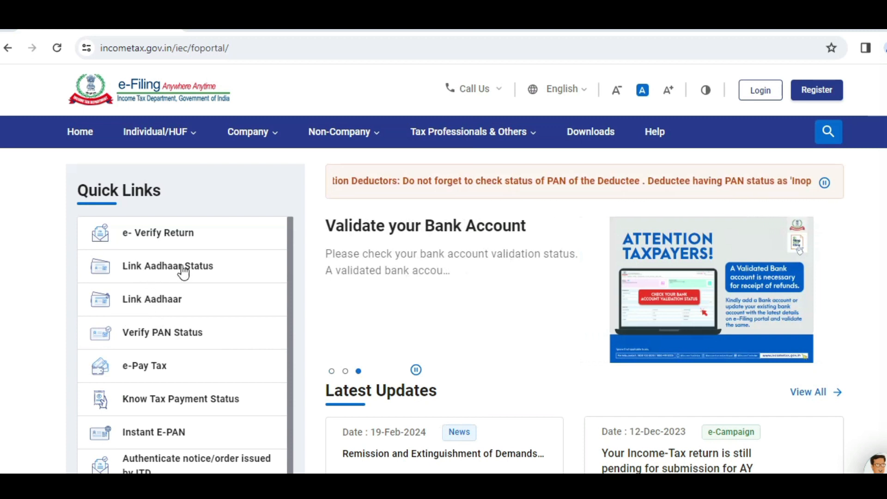
- Open Link Aadhaar Status, enter the PAN and Aadhaar number, and view the link status
click(159, 276)
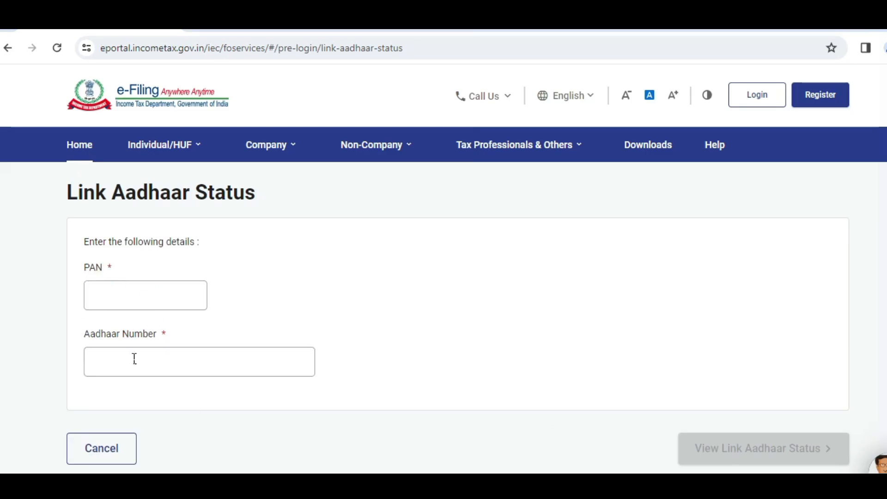
drag(137, 369, 130, 364)
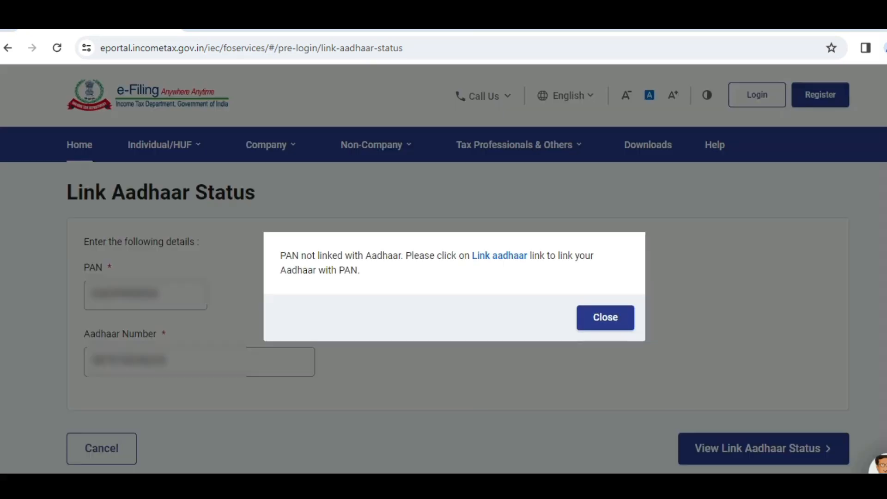
- Read the notice about whether the PAN is linked with Aadhaar
drag(280, 259, 466, 260)
click(433, 286)
triple_click(282, 260)
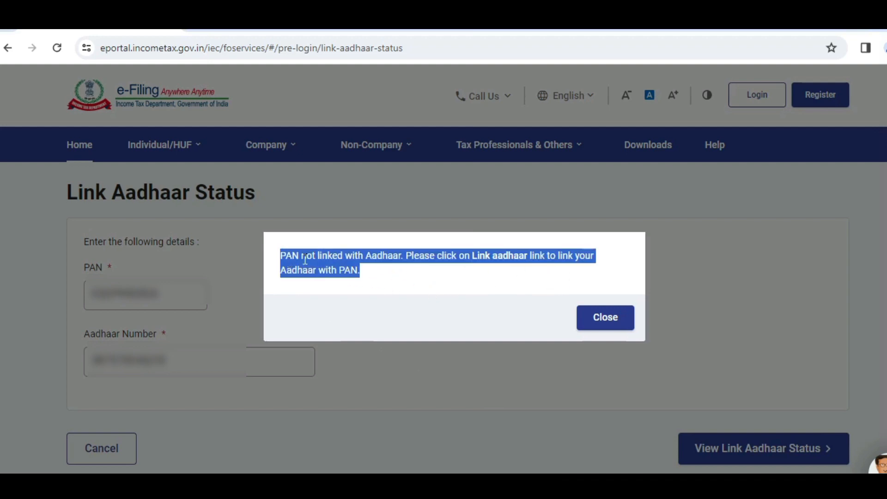
click(438, 268)
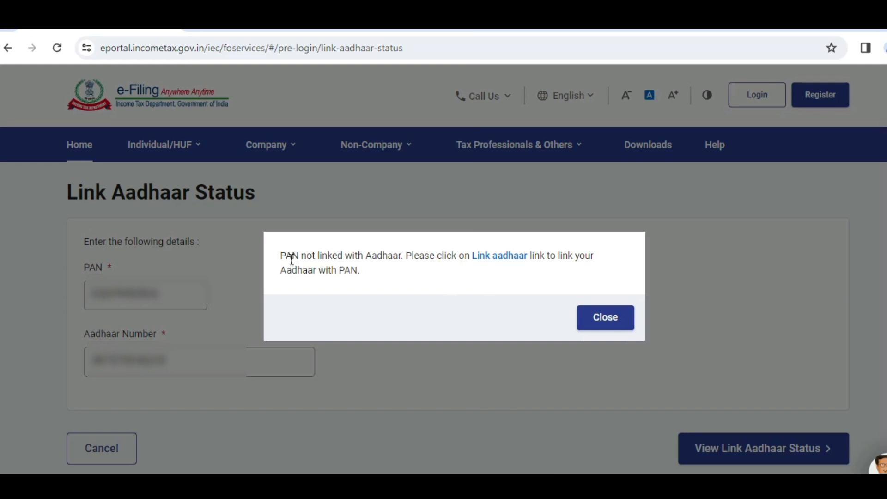
drag(282, 256, 410, 257)
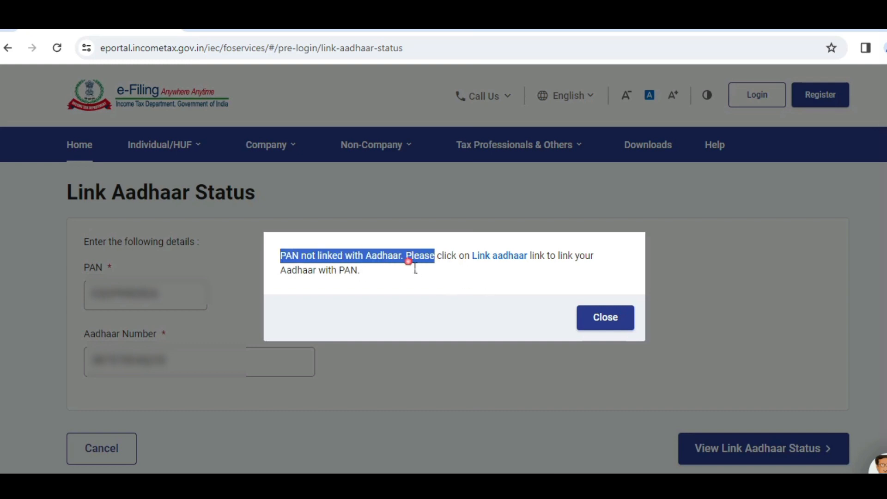
double_click(330, 256)
drag(281, 257, 421, 265)
triple_click(317, 259)
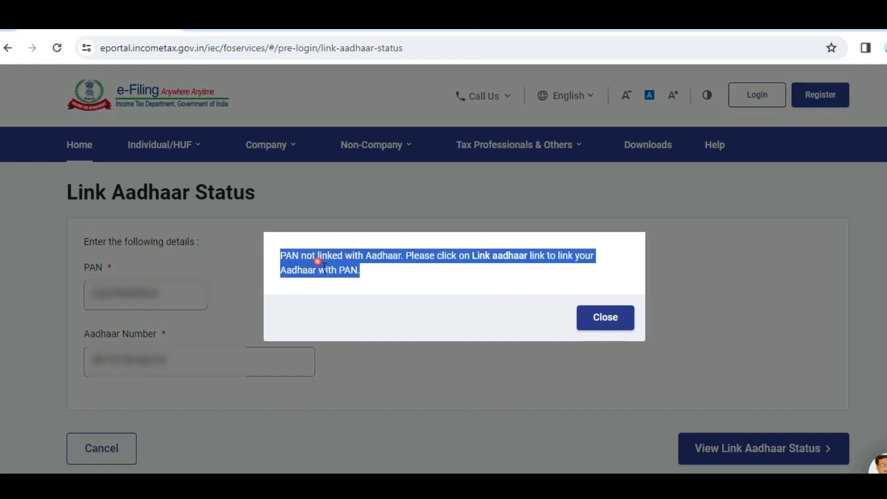
double_click(318, 255)
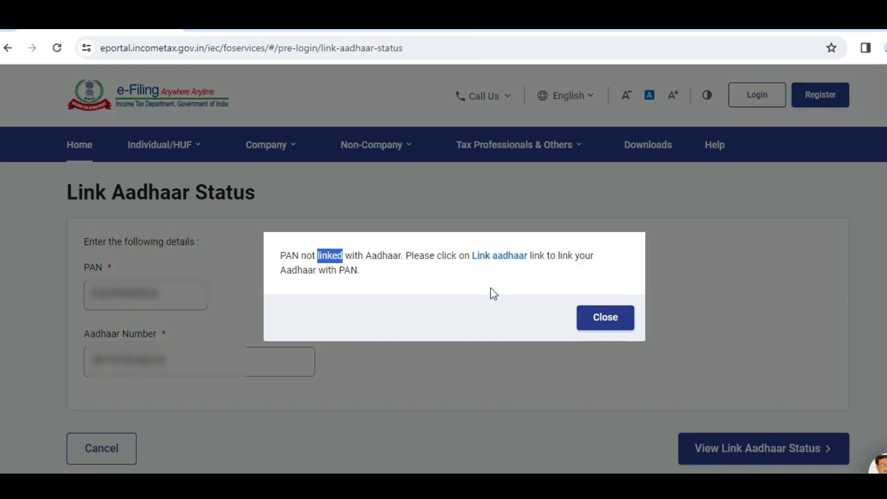
- Follow the notice's Link aadhaar link, then enter the PAN and Aadhaar number and validate them
click(491, 261)
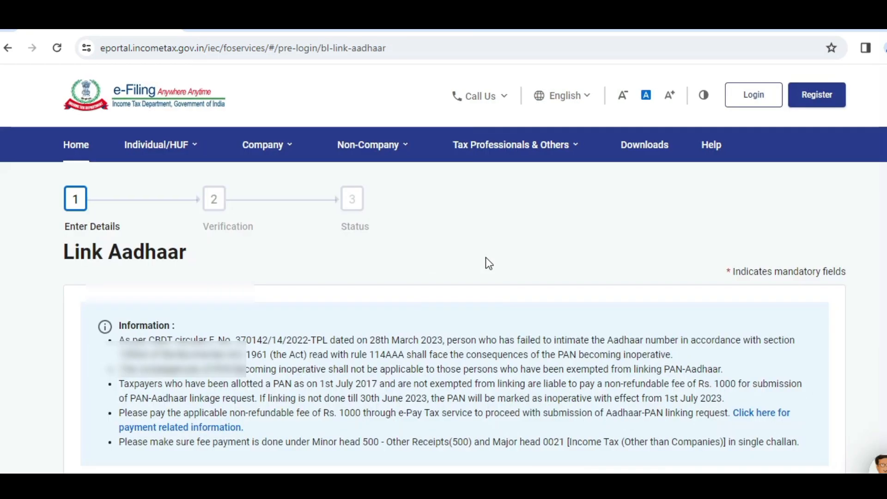
scroll(367, 271, down, 5)
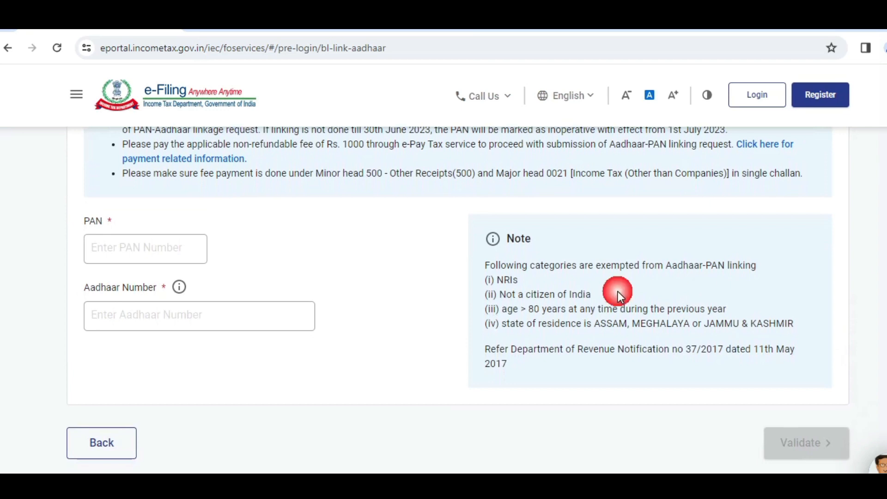
click(139, 252)
click(152, 319)
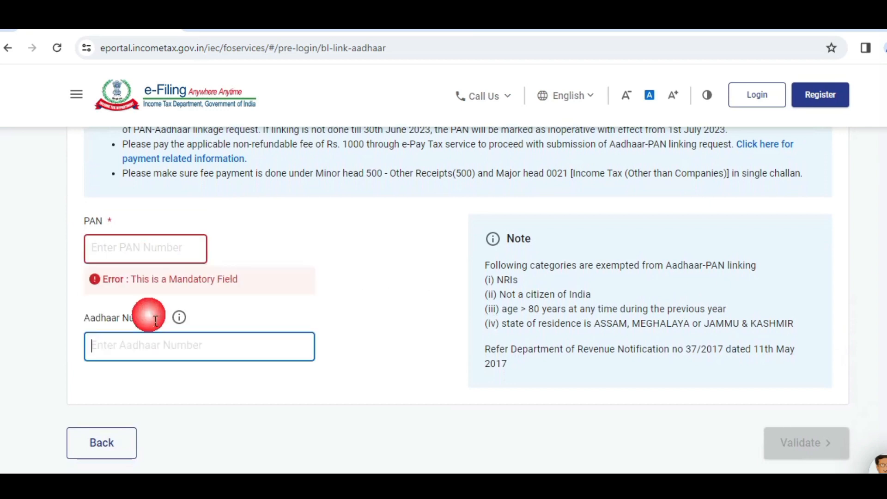
click(814, 446)
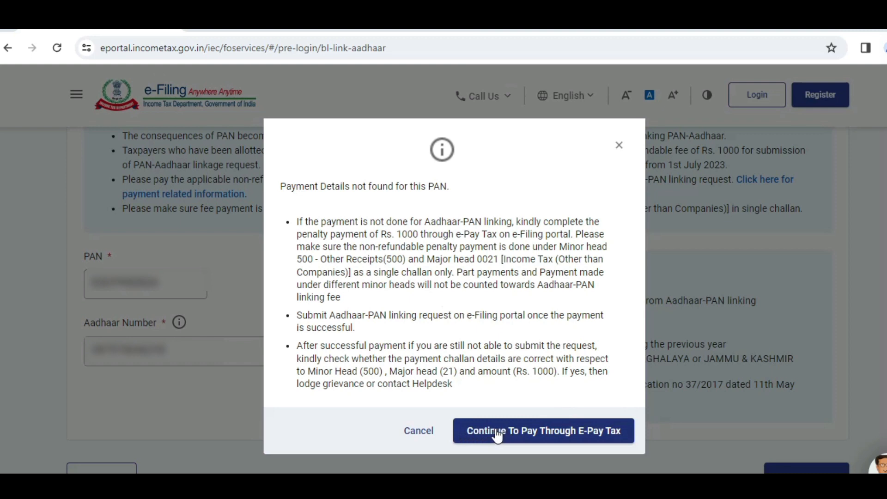
- Continue to pay through e-Pay Tax and submit the PAN, its confirmation and the mobile number
click(550, 439)
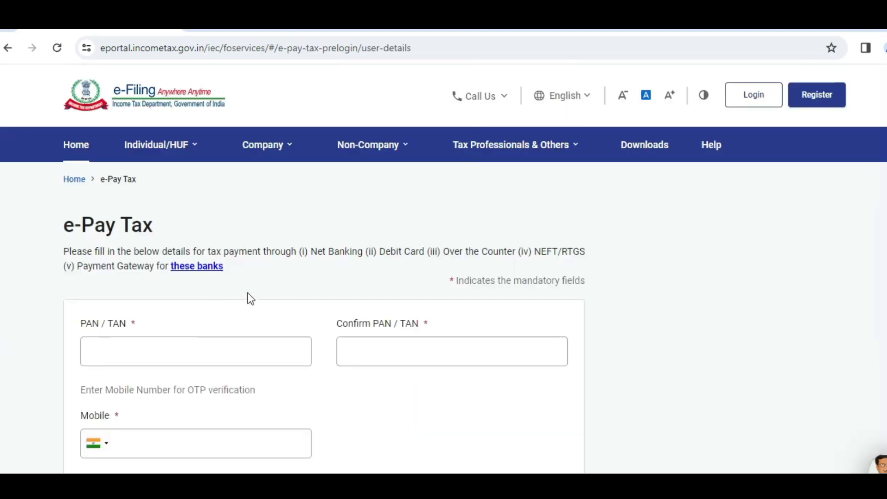
click(119, 350)
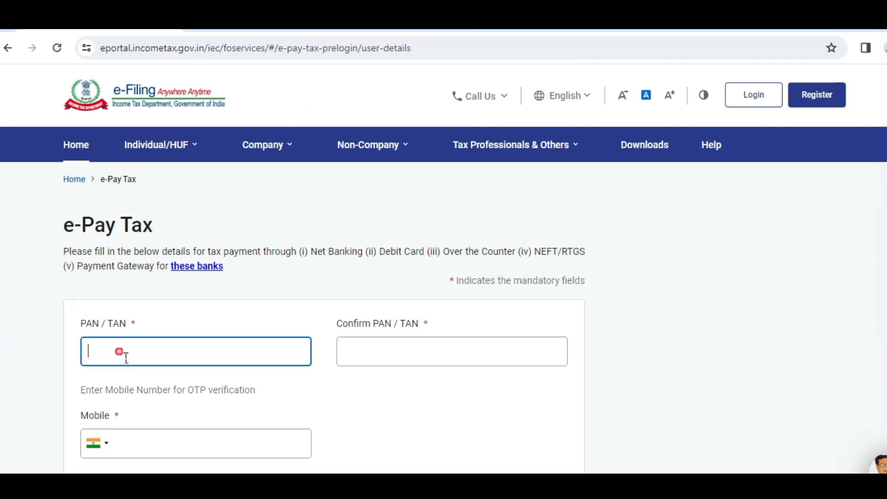
click(365, 354)
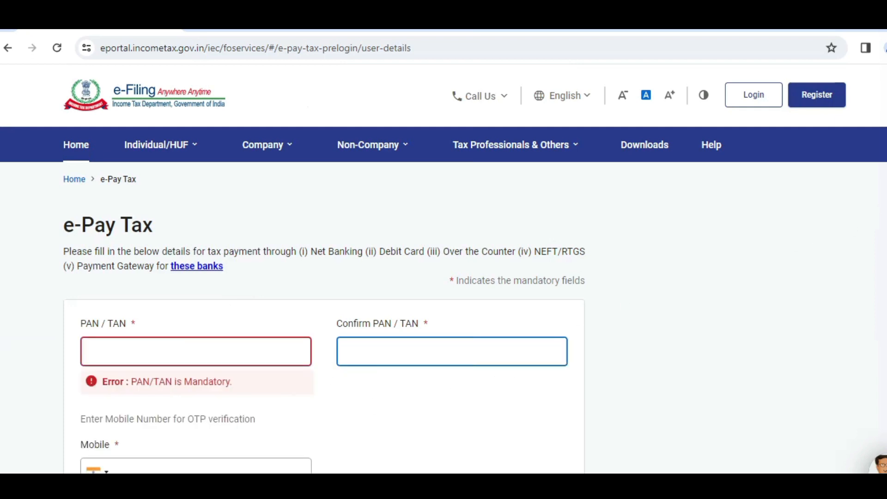
scroll(526, 318, down, 4)
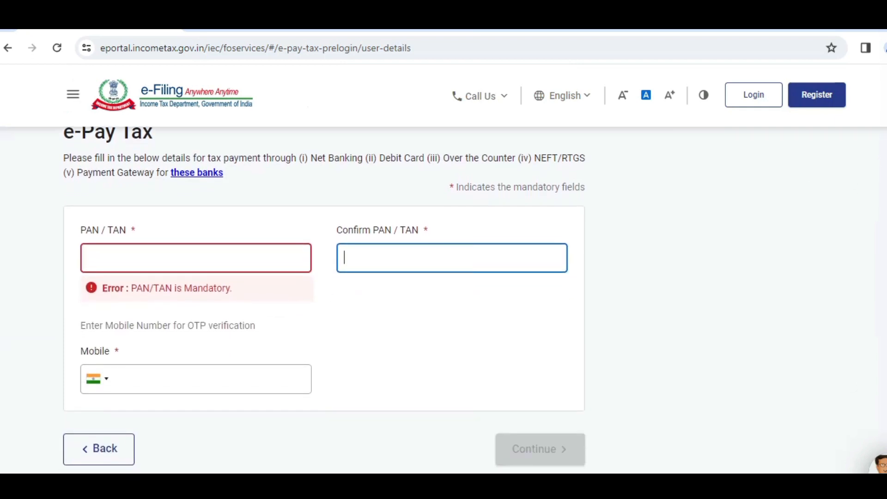
click(223, 307)
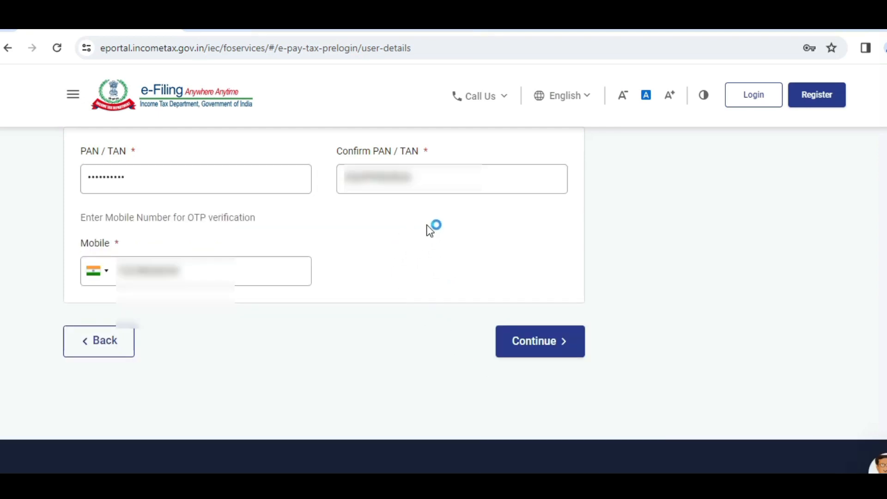
click(550, 352)
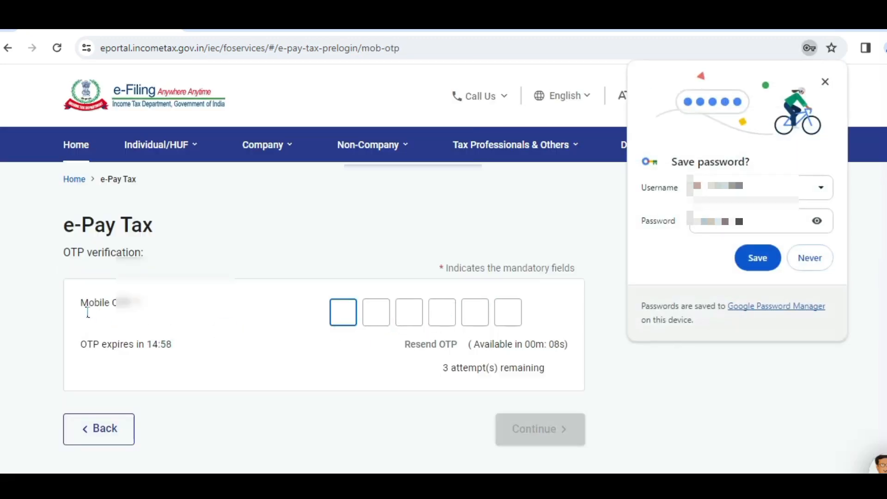
- Accept the browser's offer to save the login, verify the mobile OTP and continue to a new payment
click(745, 264)
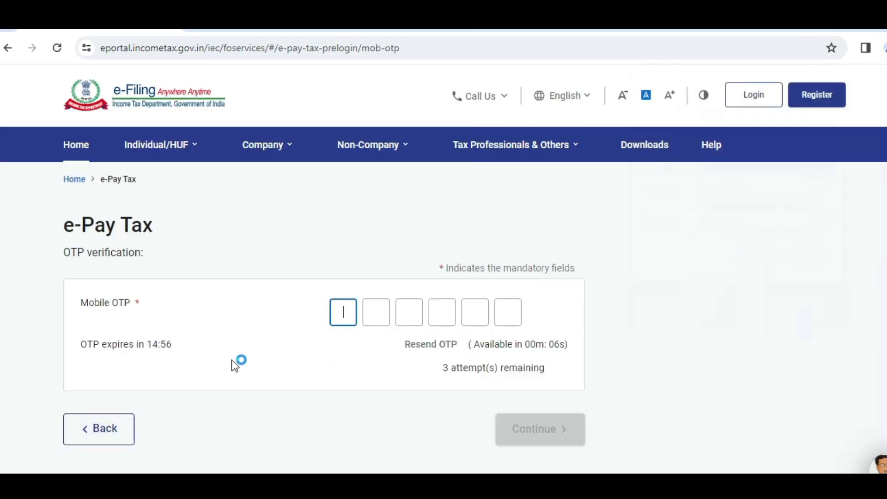
drag(105, 305, 268, 320)
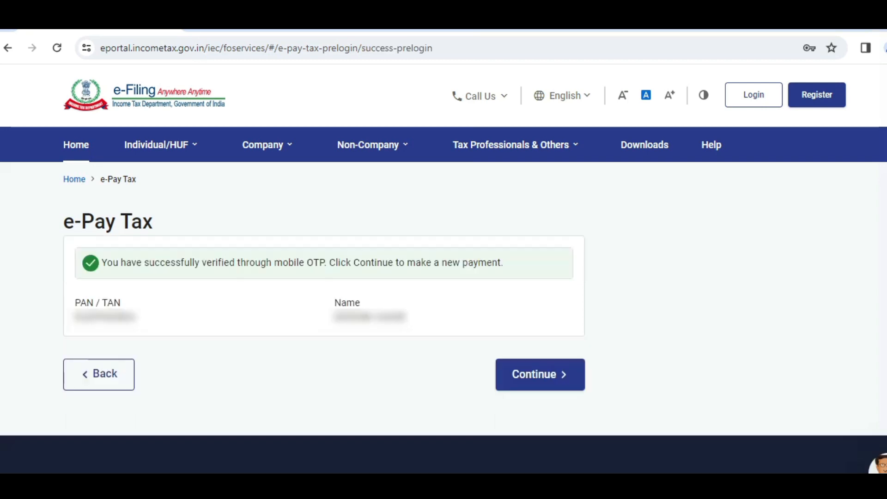
drag(102, 271, 461, 270)
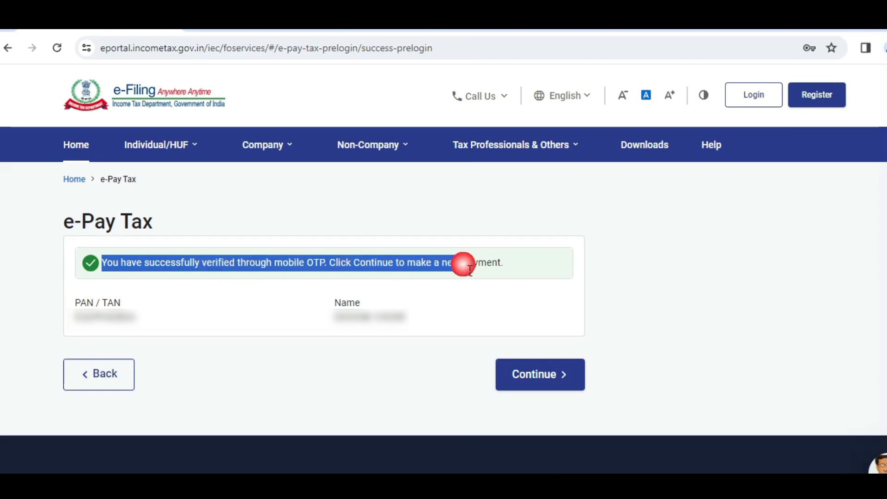
click(559, 385)
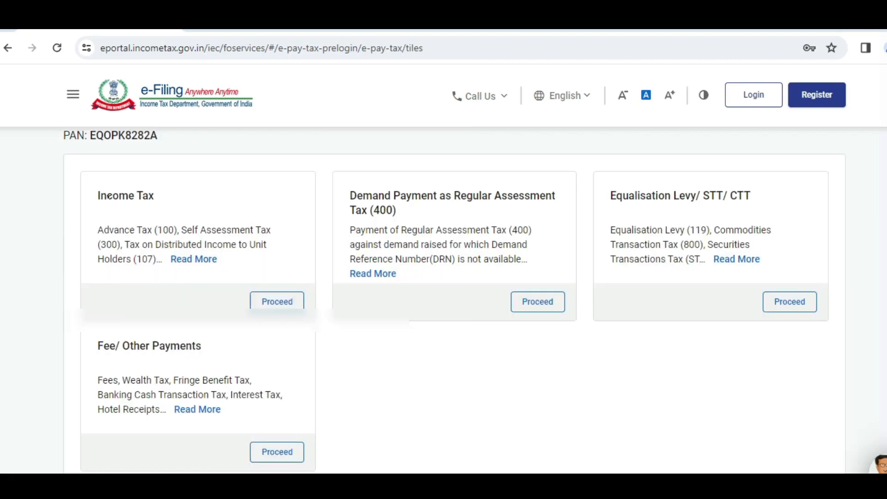
- Review the payment categories and proceed with the Income Tax category
drag(98, 196, 157, 197)
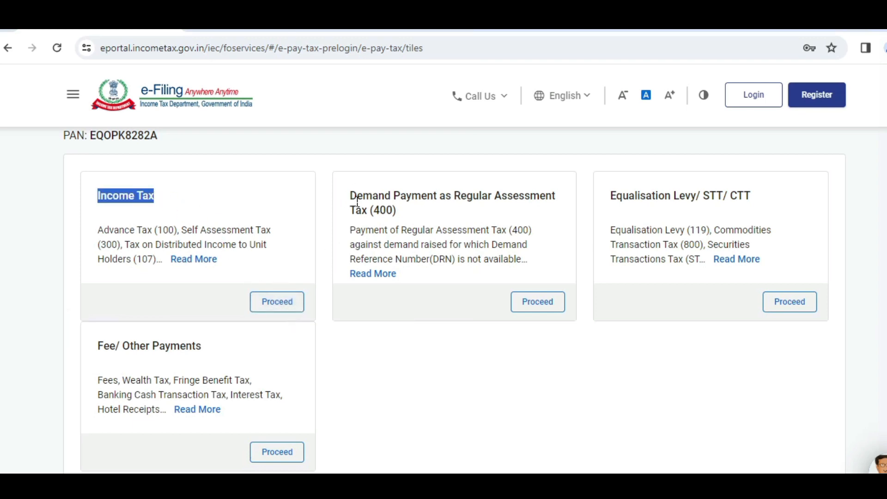
drag(350, 197, 586, 214)
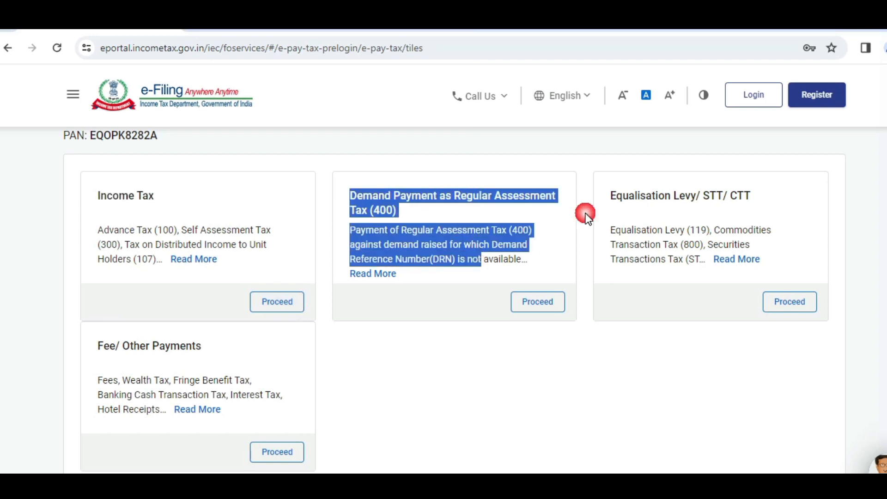
drag(645, 196, 670, 229)
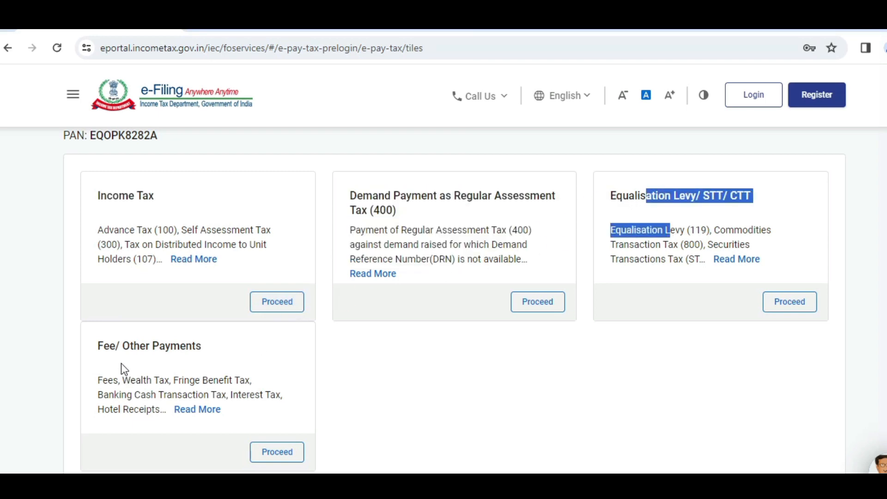
drag(133, 346, 207, 420)
click(228, 394)
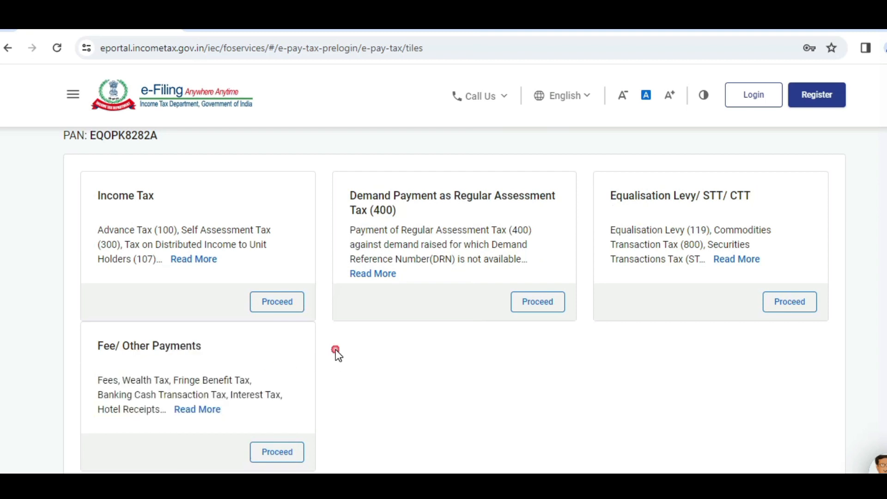
mouse_move(207, 270)
drag(129, 198, 136, 199)
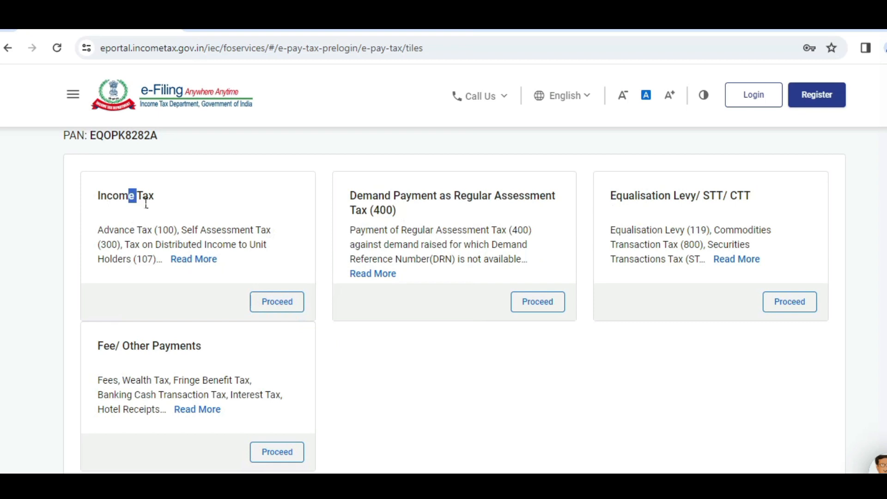
click(294, 308)
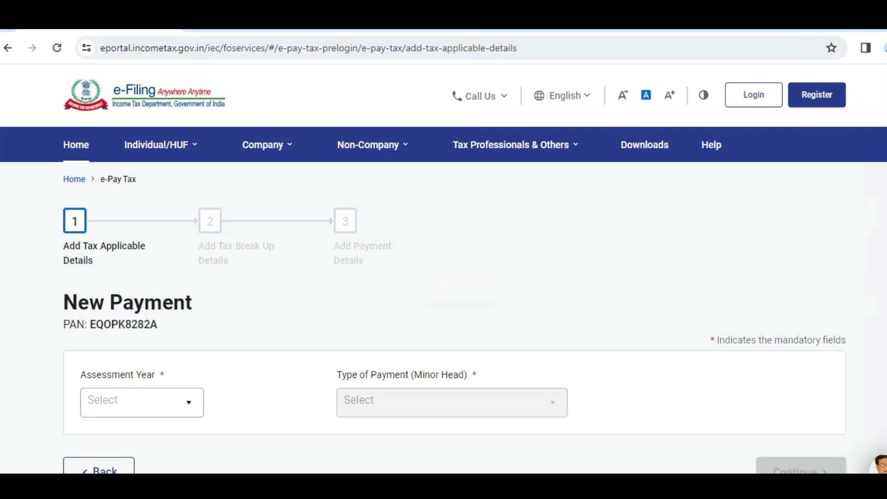
- Set the Assessment Year of the new payment to 2024-25
scroll(443, 300, down, 3)
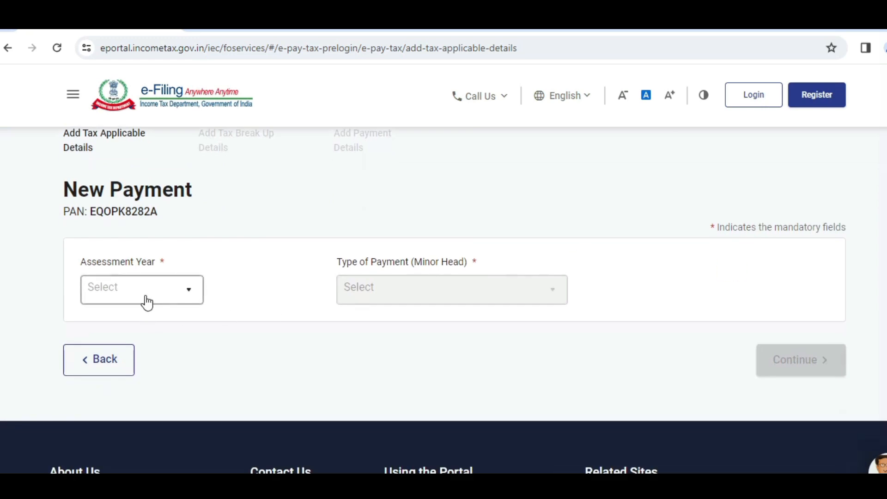
click(193, 300)
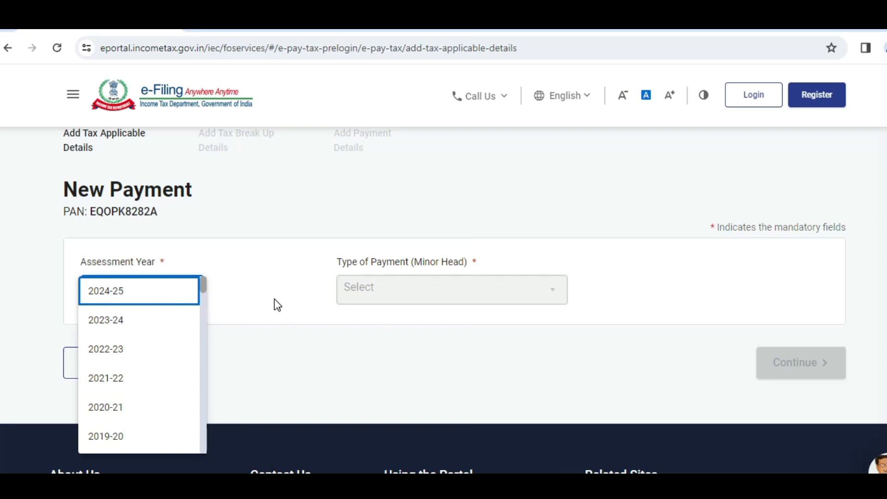
scroll(563, 437, down, 2)
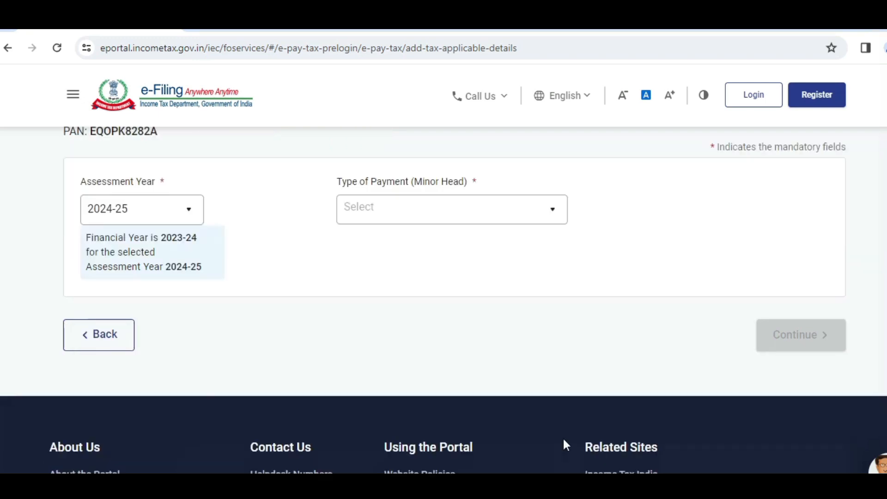
- Set the new payment's Type of Payment (Minor Head) to Other Receipts (500)
drag(337, 182, 464, 182)
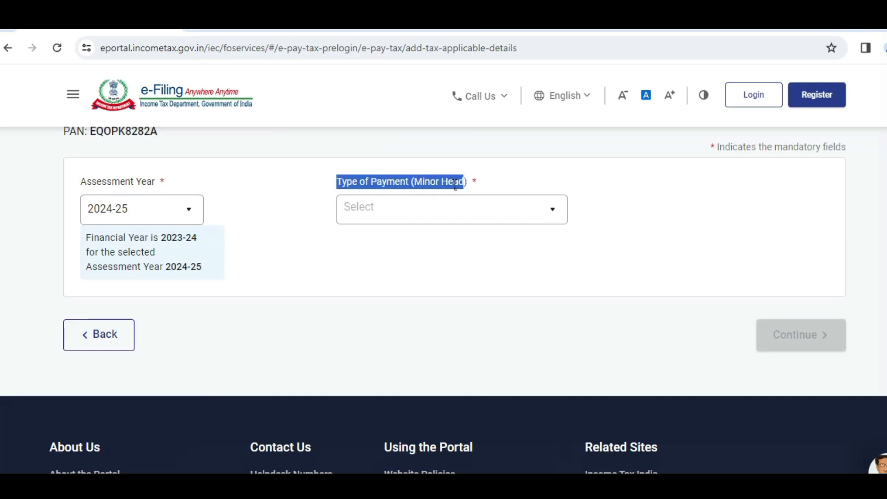
click(463, 183)
click(557, 210)
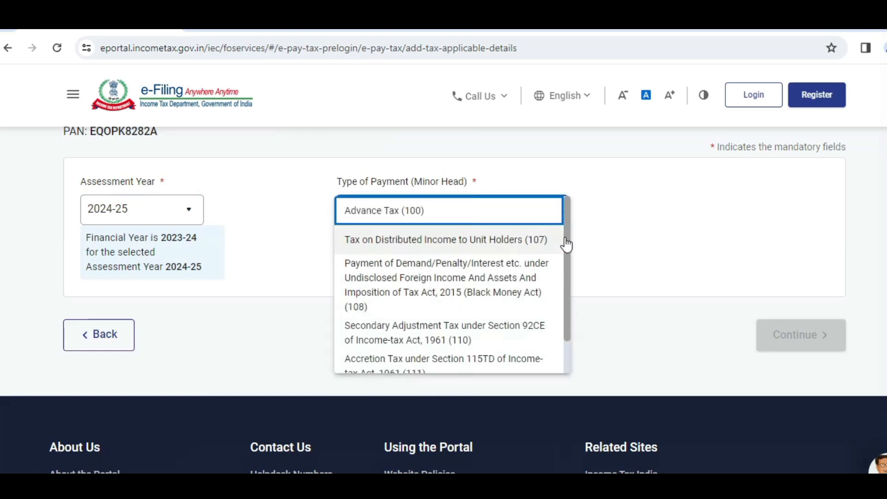
scroll(566, 234, down, 1)
scroll(571, 253, down, 2)
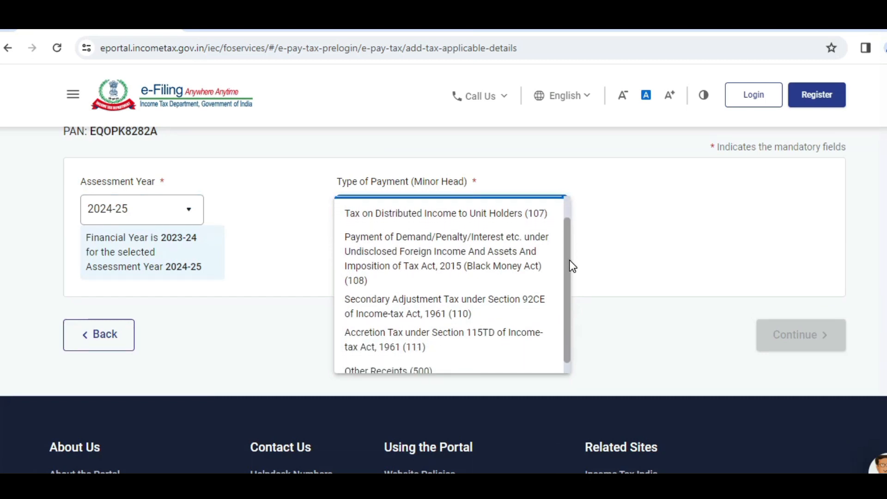
scroll(570, 267, up, 3)
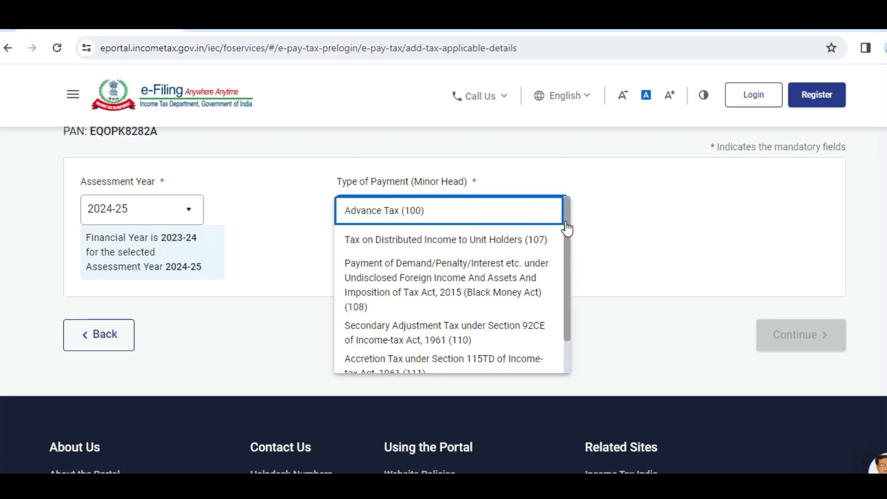
click(562, 221)
scroll(563, 221, up, 1)
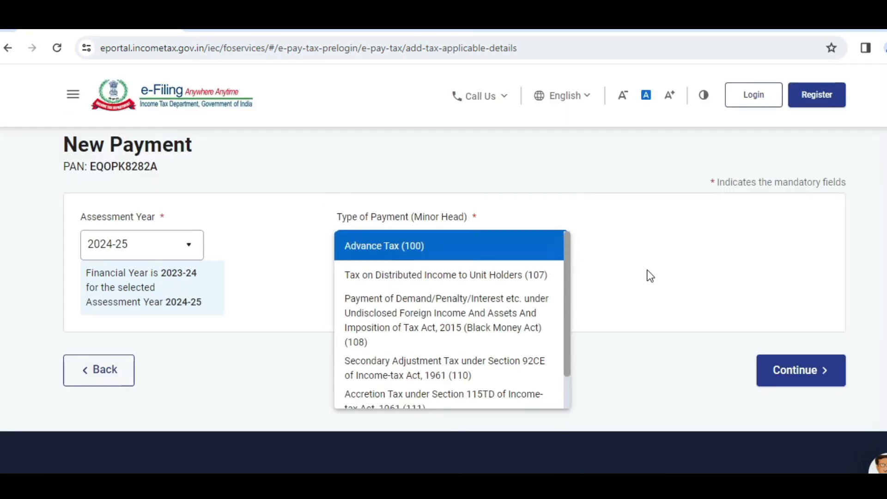
scroll(570, 286, down, 1)
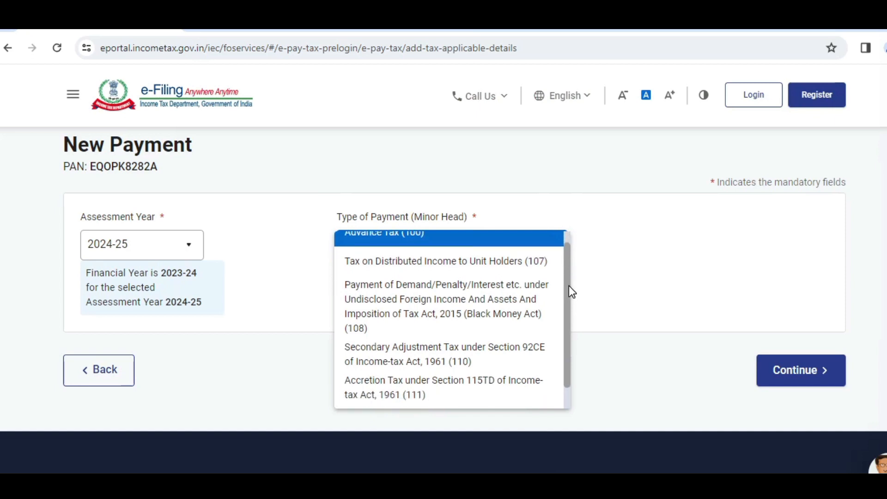
scroll(571, 292, down, 2)
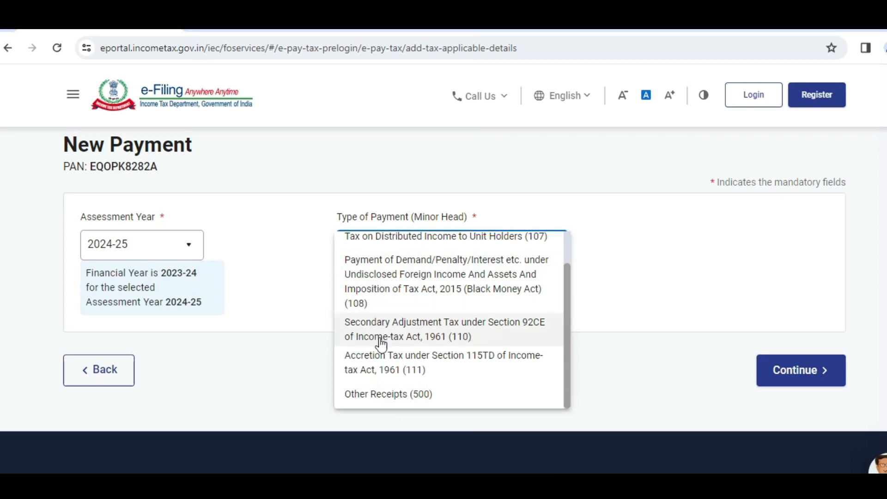
click(432, 394)
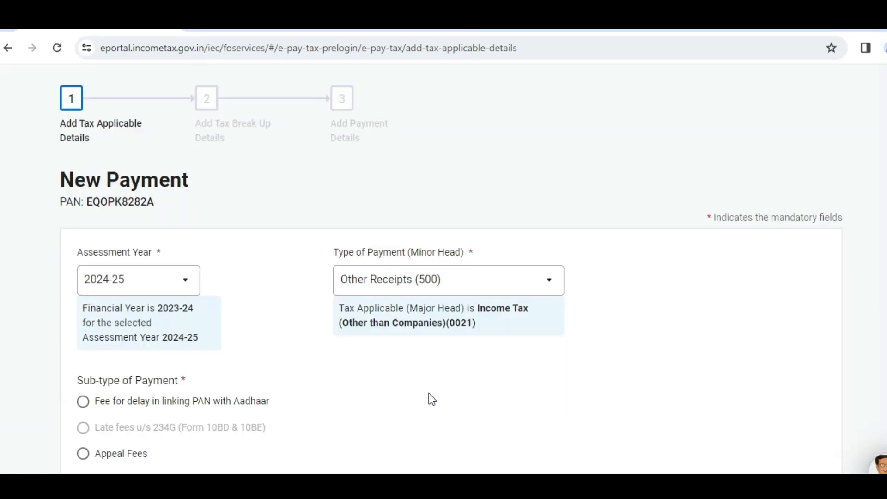
- Choose Fee for delay in linking PAN with Aadhaar as the sub-type of payment and continue through the tax break-up details
scroll(675, 320, down, 3)
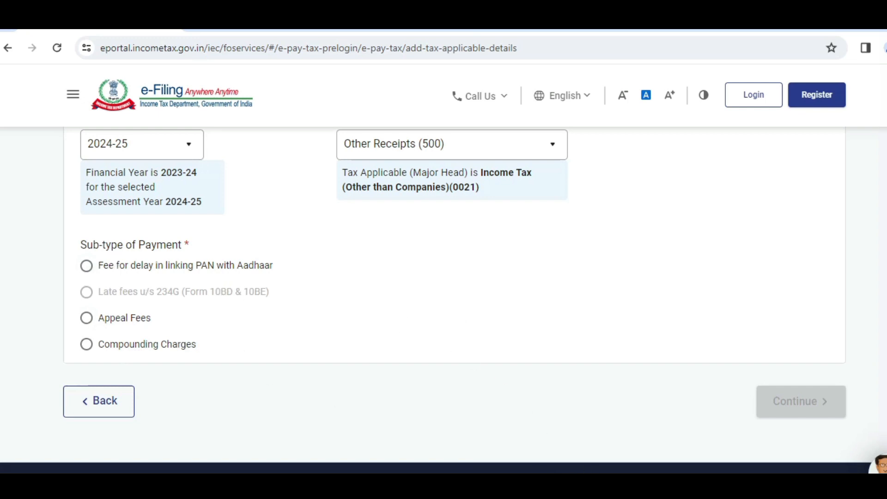
click(89, 268)
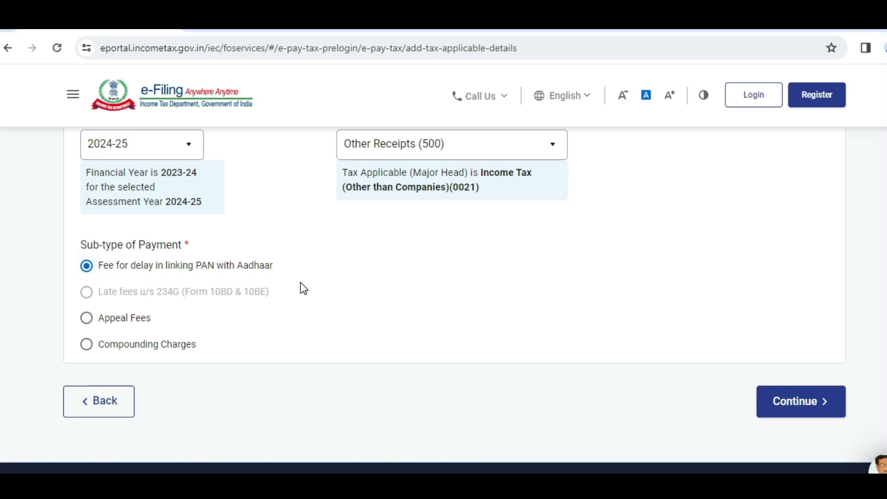
click(796, 404)
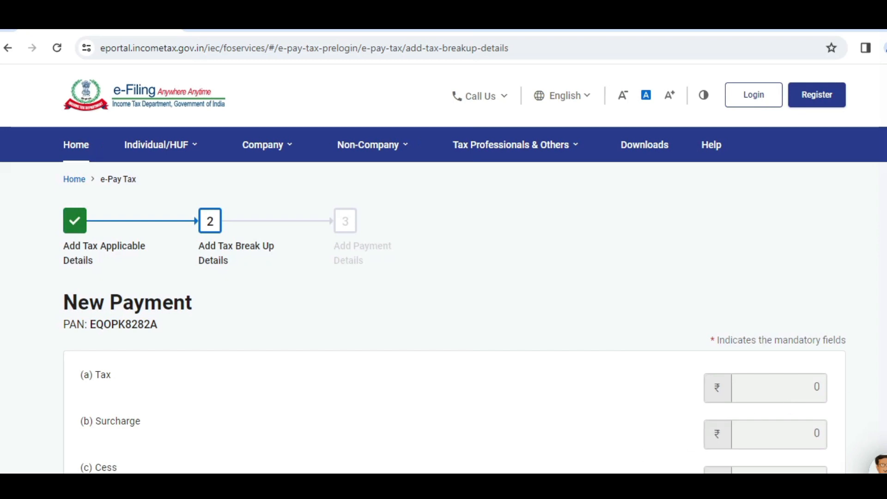
scroll(625, 383, down, 8)
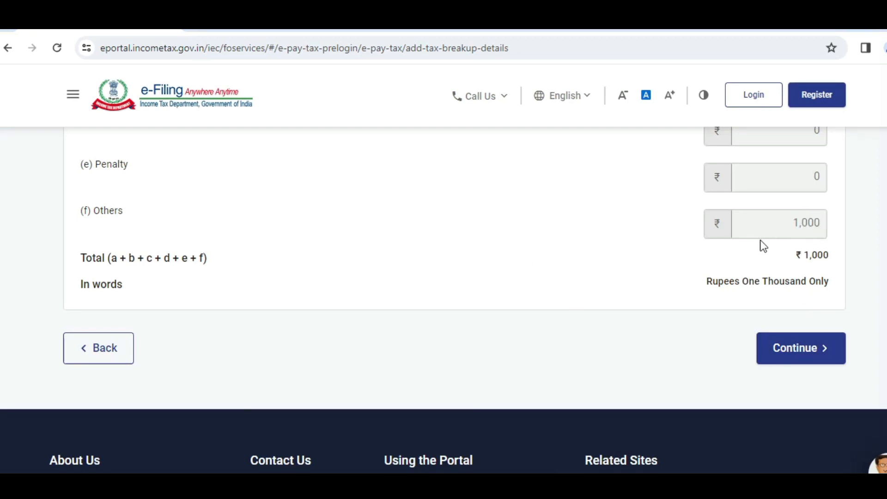
click(816, 356)
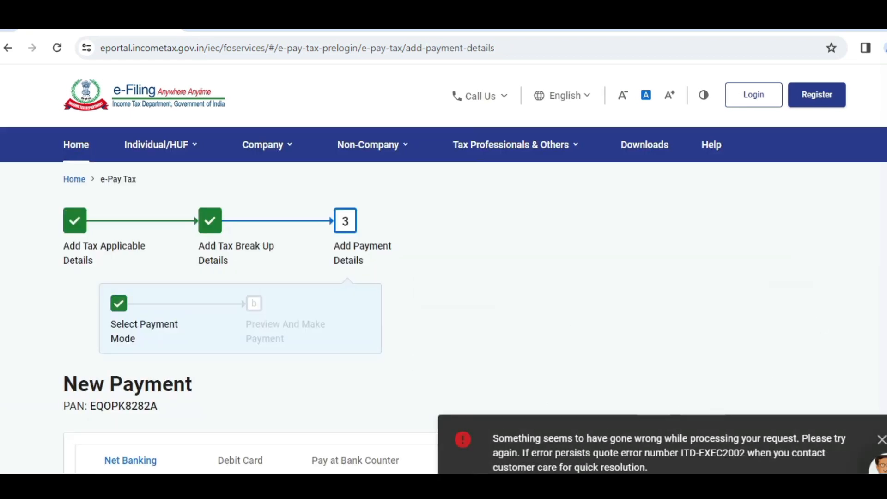
- Examine the available payment modes: Net Banking, Debit Card, Pay at Bank Counter, RTGS/NEFT and Payment Gateway including UPI and Credit Card
scroll(741, 434, down, 10)
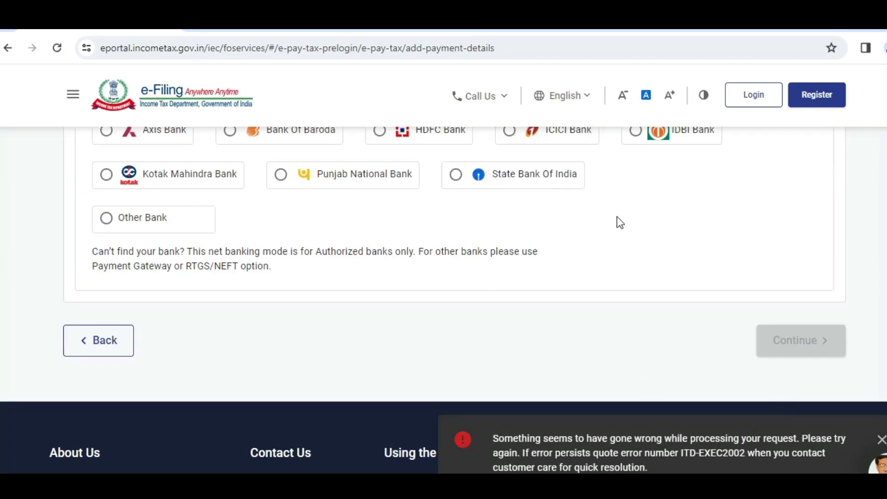
scroll(444, 277, up, 4)
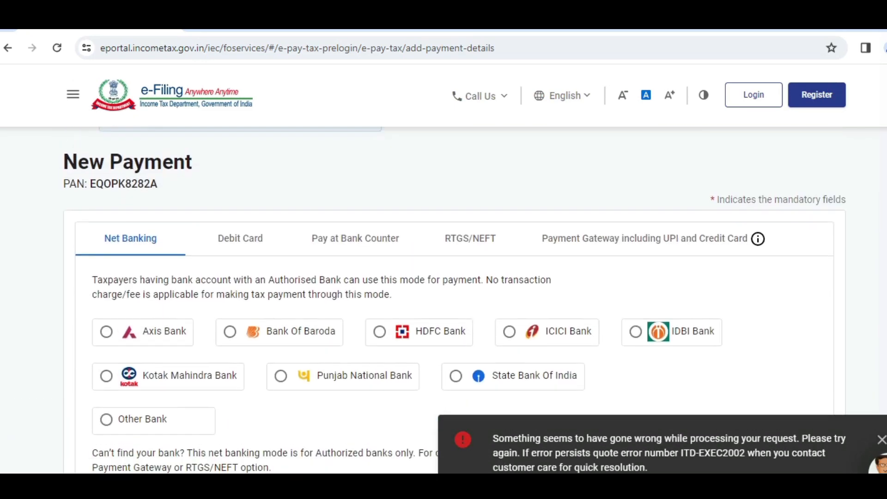
scroll(443, 278, down, 2)
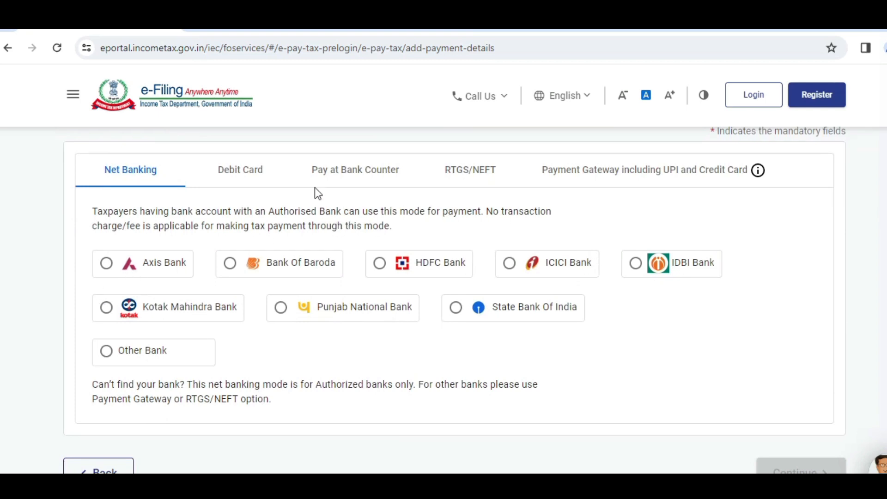
click(236, 171)
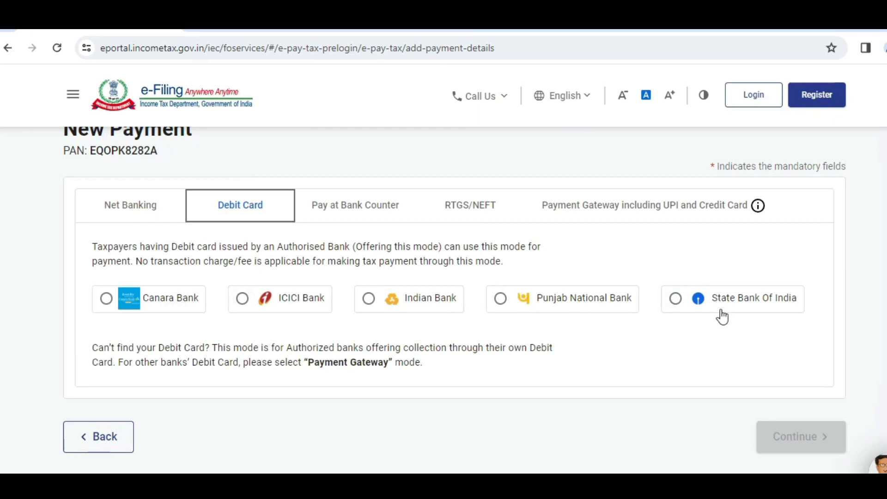
click(368, 210)
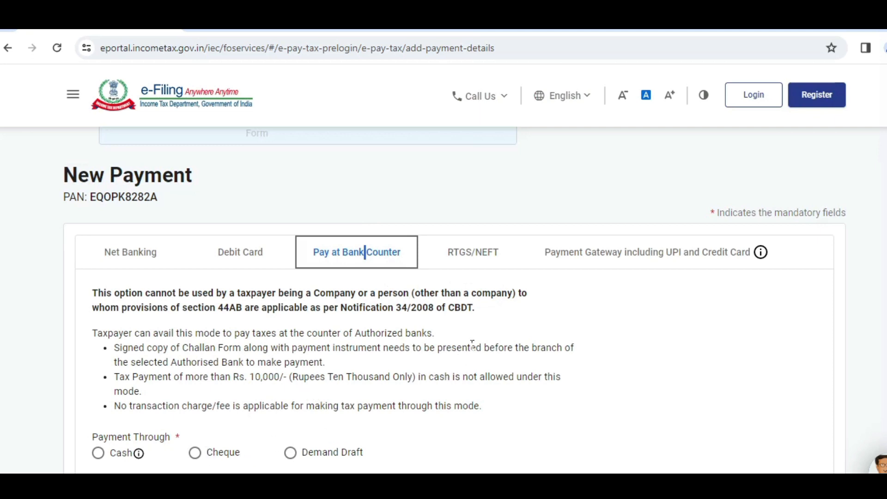
click(476, 259)
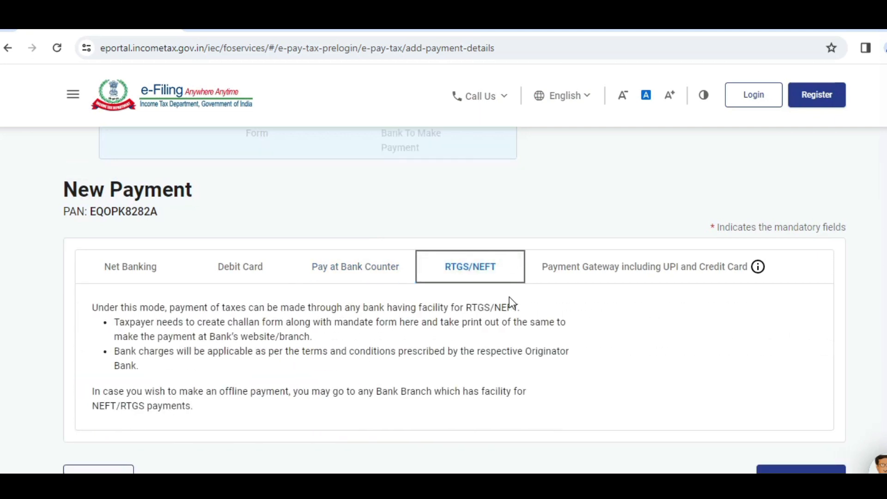
click(616, 269)
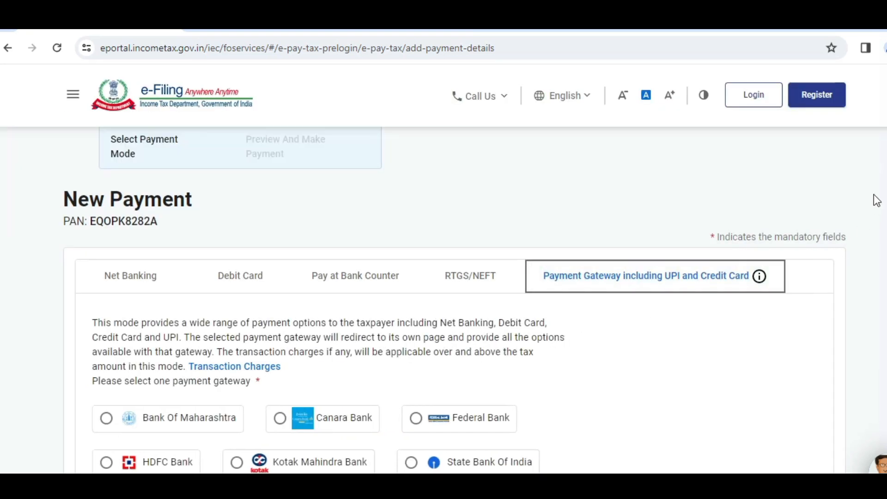
scroll(444, 296, down, 5)
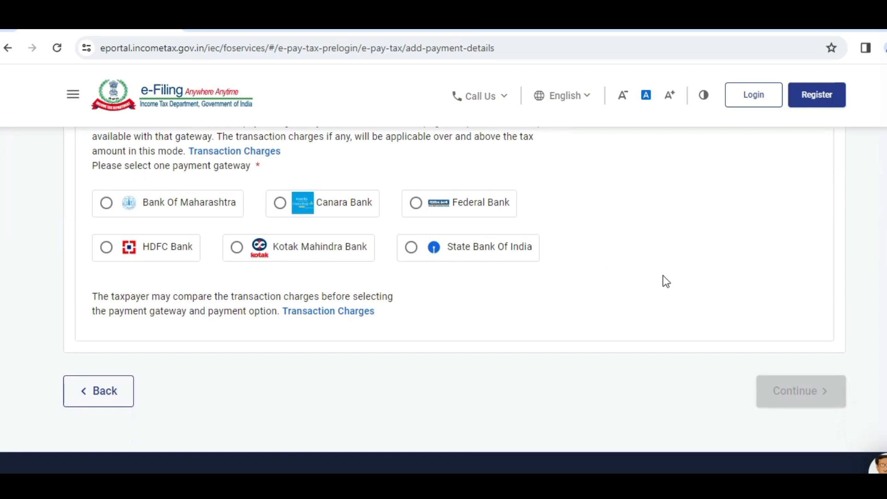
scroll(495, 257, up, 4)
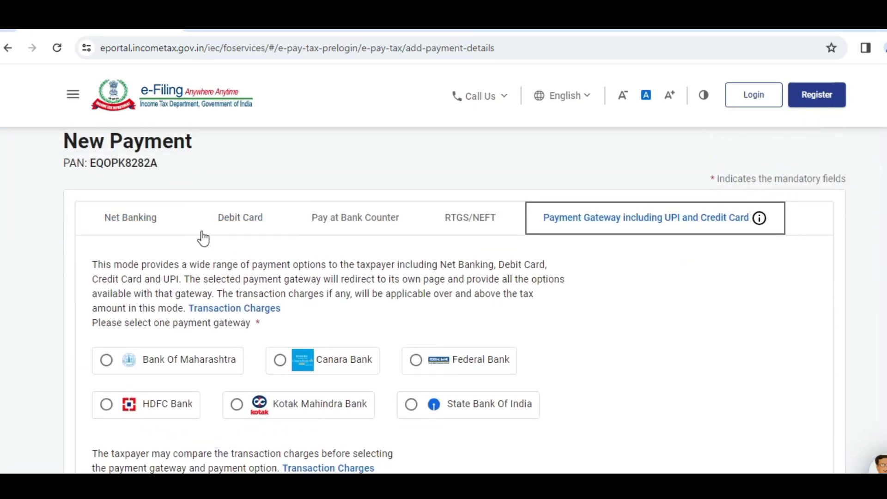
- Select State Bank Of India under Net Banking as the payment mode and continue to the preview
click(147, 222)
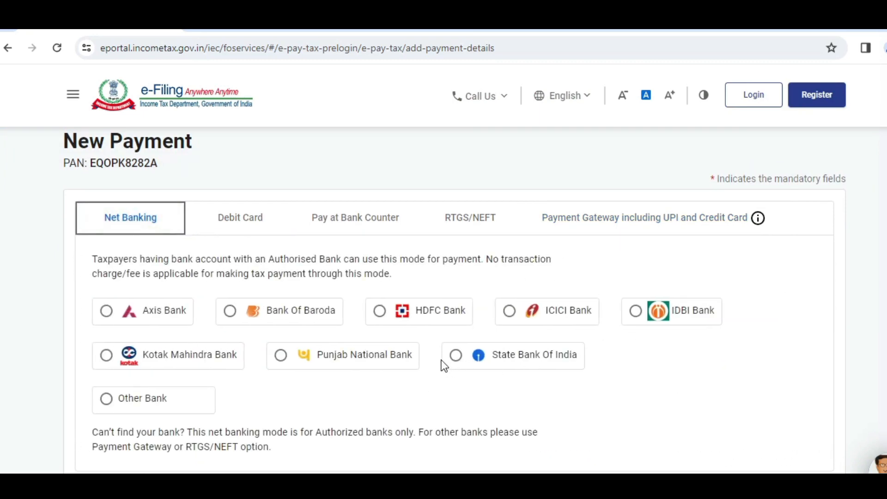
click(457, 357)
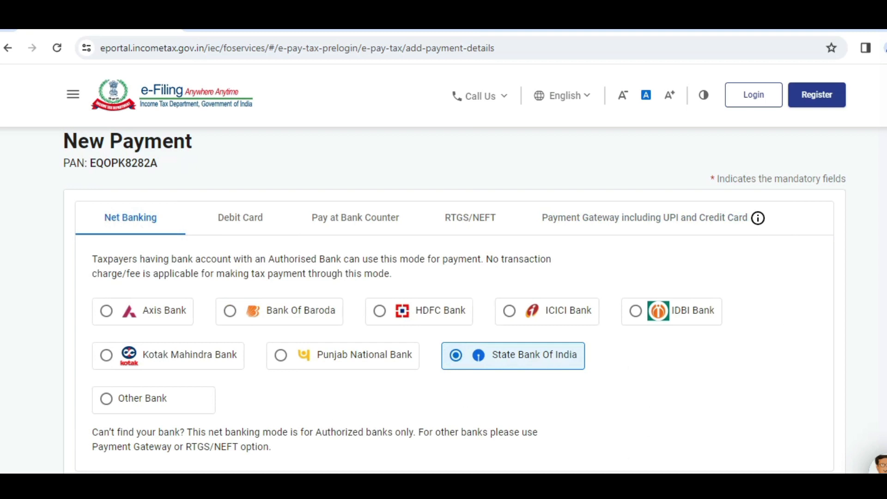
scroll(444, 300, down, 3)
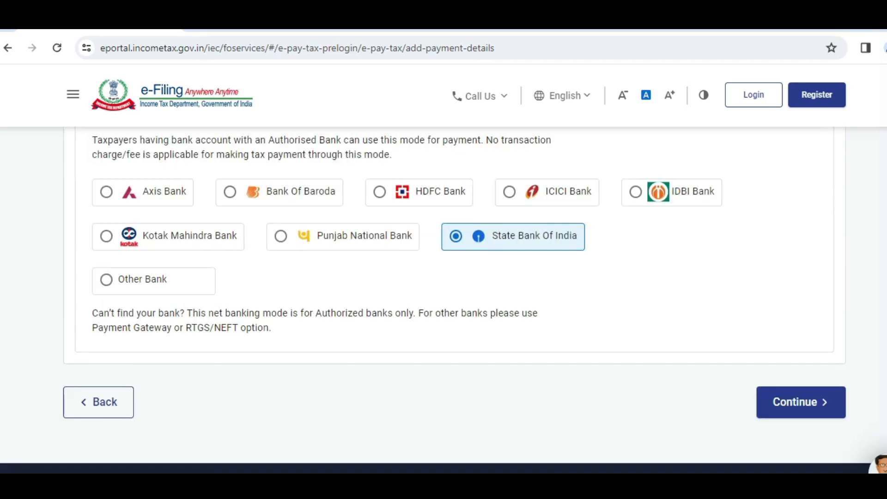
click(813, 407)
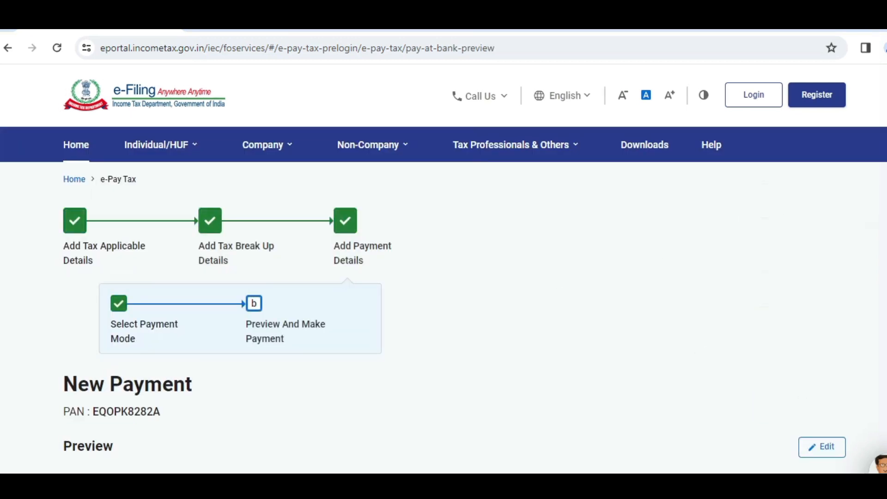
- Review the payment preview with its tax break-up details and choose to pay now
scroll(443, 301, down, 10)
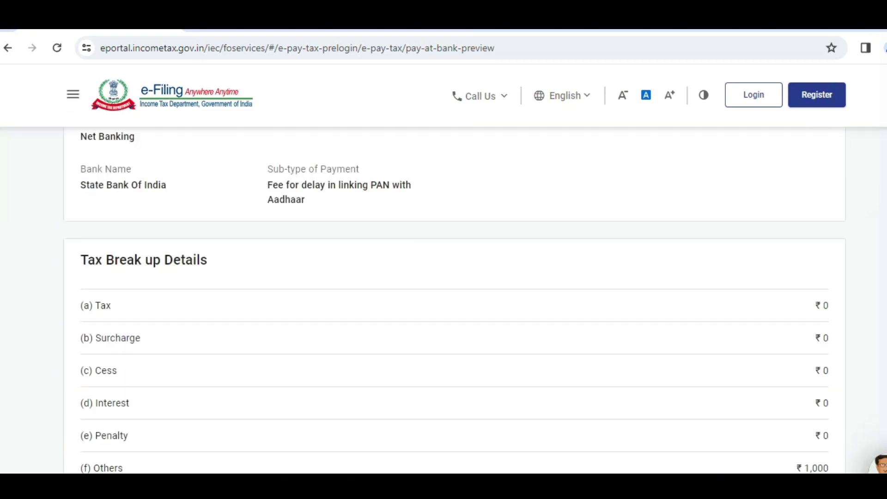
scroll(443, 301, down, 5)
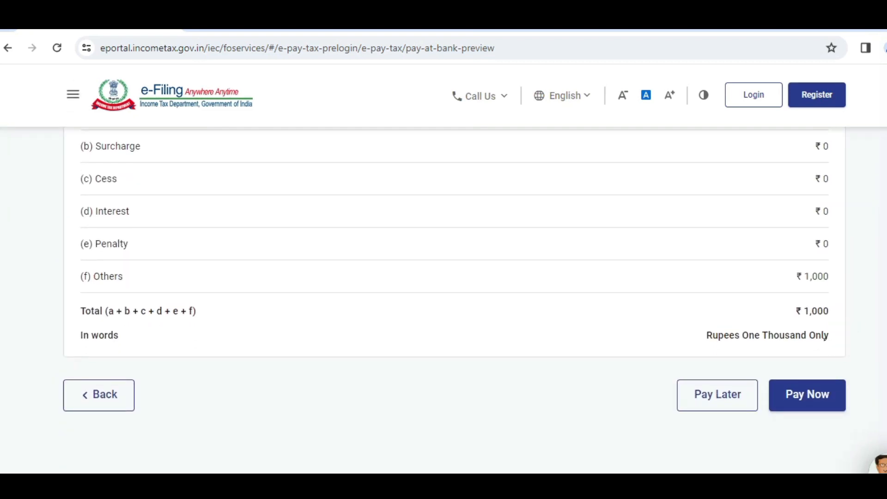
click(809, 401)
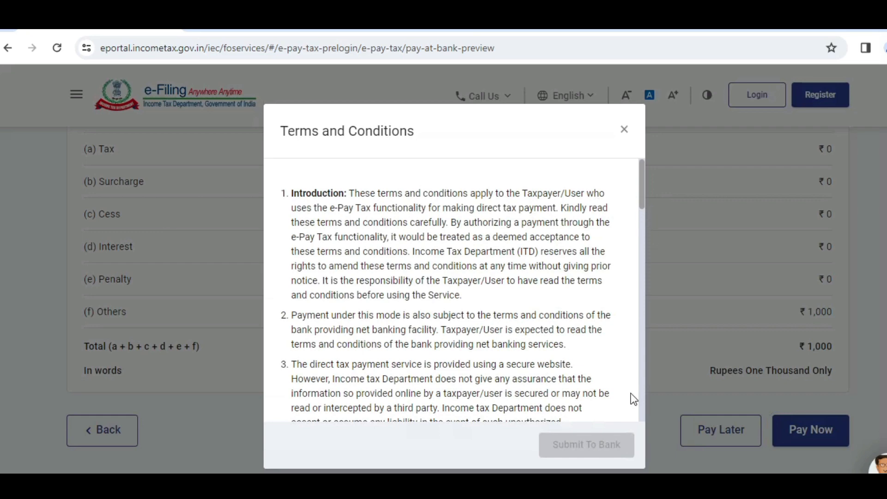
- Agree to the terms and conditions at the end of the text and submit the payment to the bank
click(641, 401)
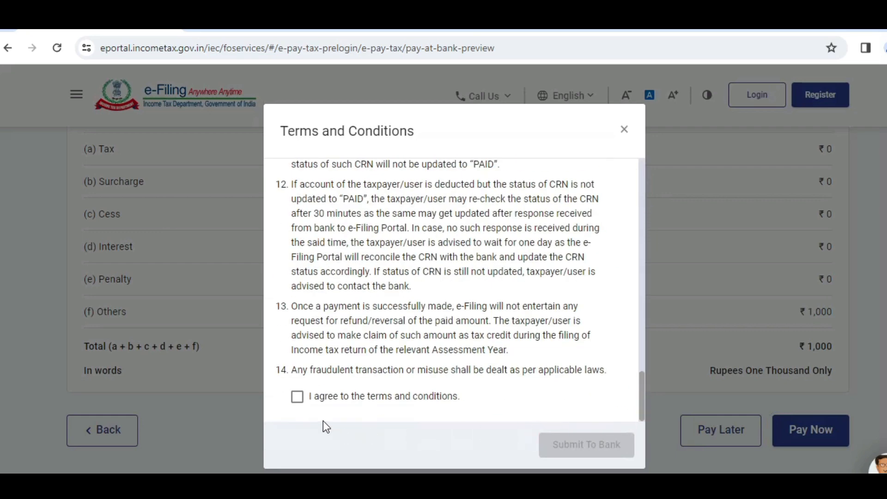
click(301, 403)
click(303, 399)
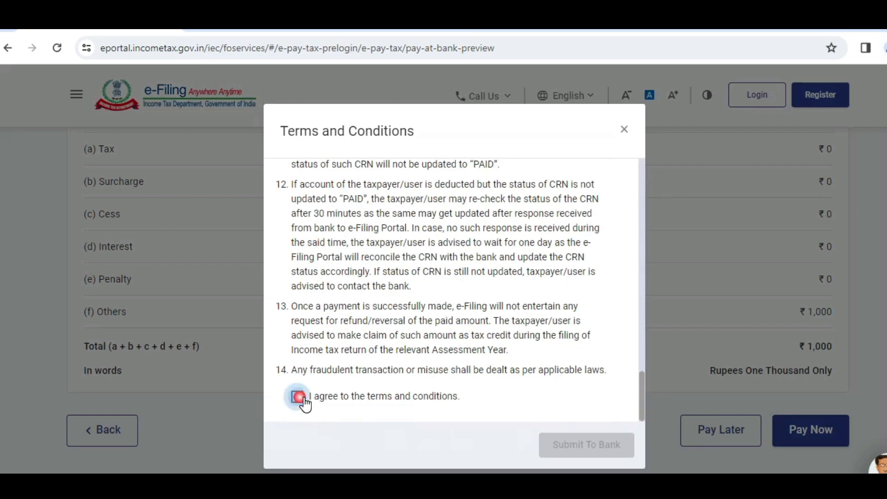
double_click(303, 399)
double_click(299, 399)
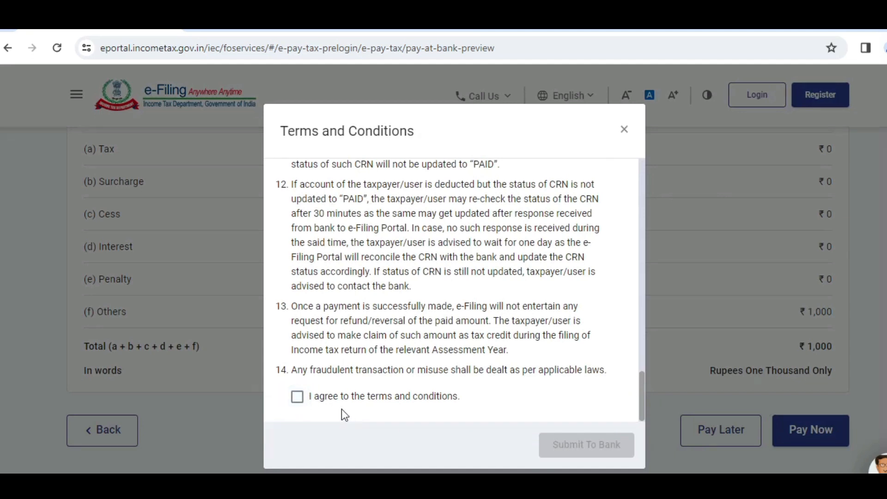
click(297, 398)
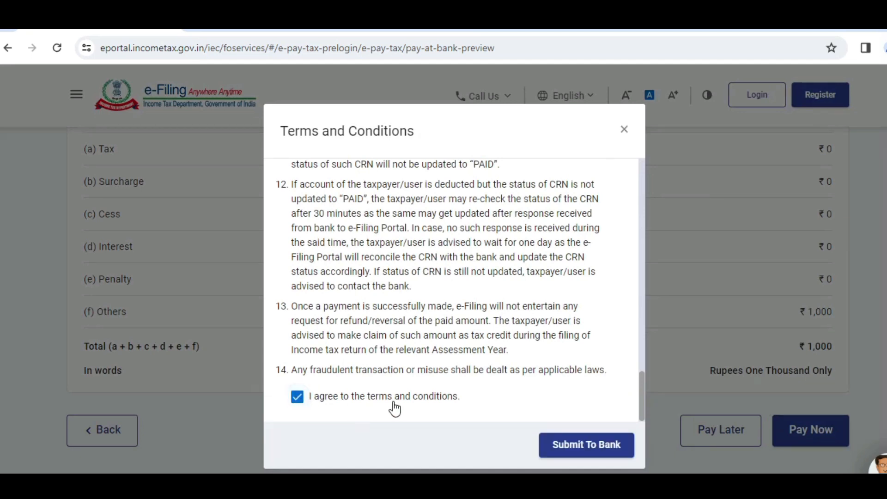
click(580, 449)
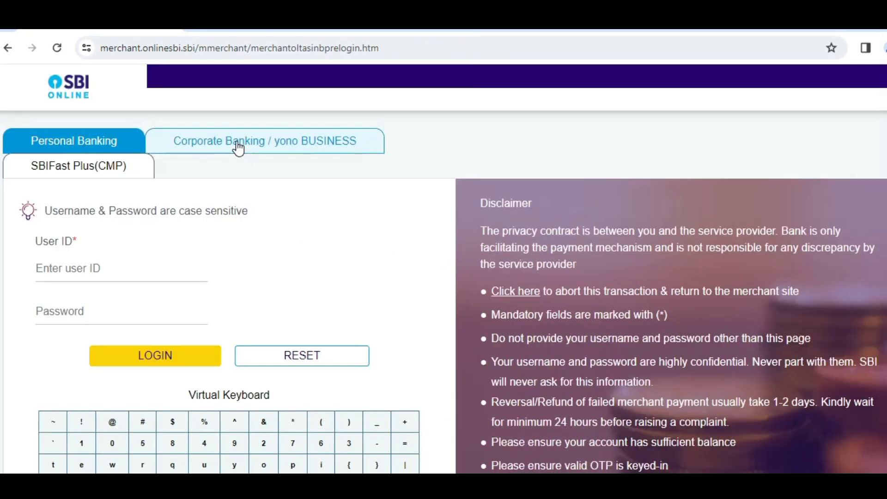
- Switch the SBI login page to Corporate Banking / yono BUSINESS
click(234, 144)
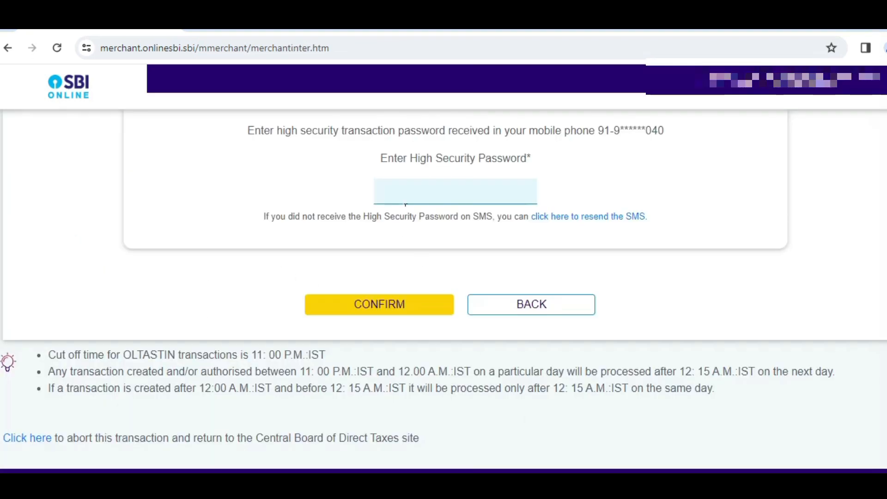
- Enter the high security password received by SMS and confirm the bank transaction
drag(381, 160, 527, 159)
click(494, 159)
click(442, 198)
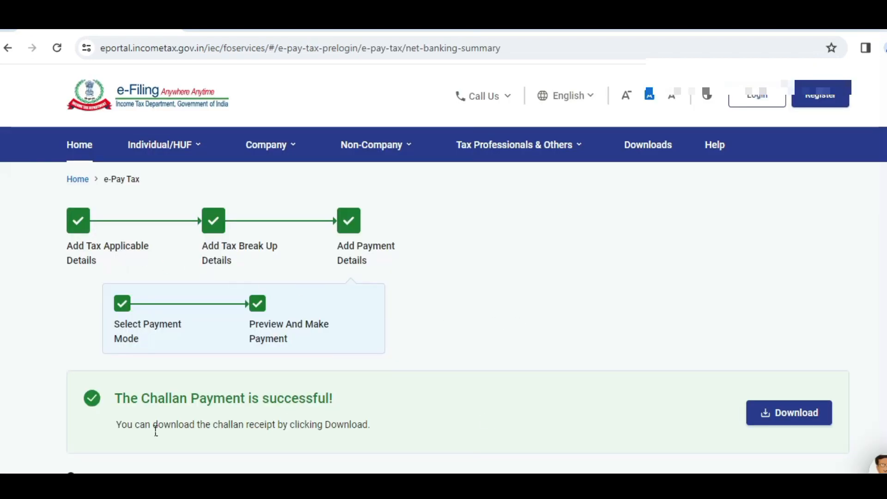
- Download the challan receipt from the payment confirmation and review the PDF down to its tax breakup details
double_click(312, 399)
click(138, 398)
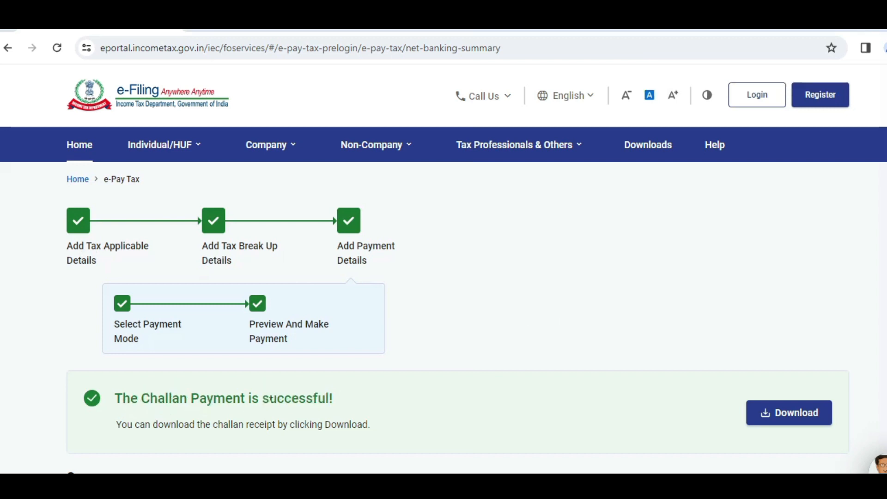
triple_click(285, 400)
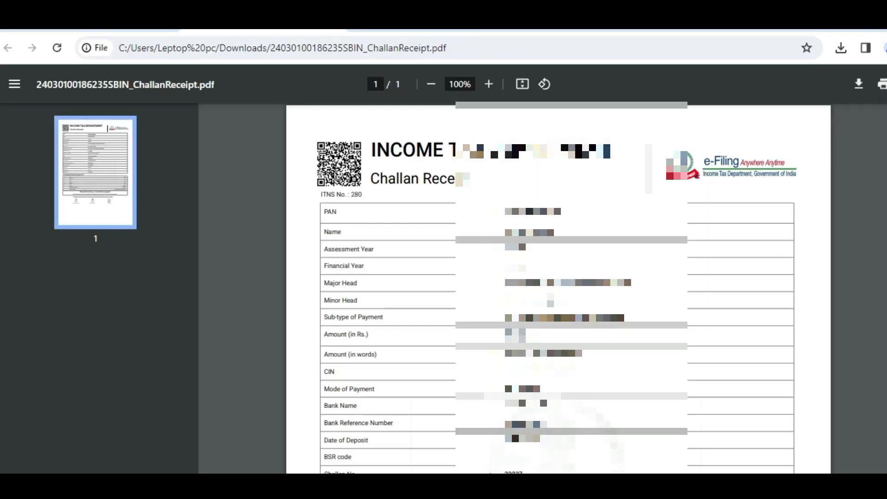
scroll(558, 286, down, 1)
scroll(558, 286, down, 5)
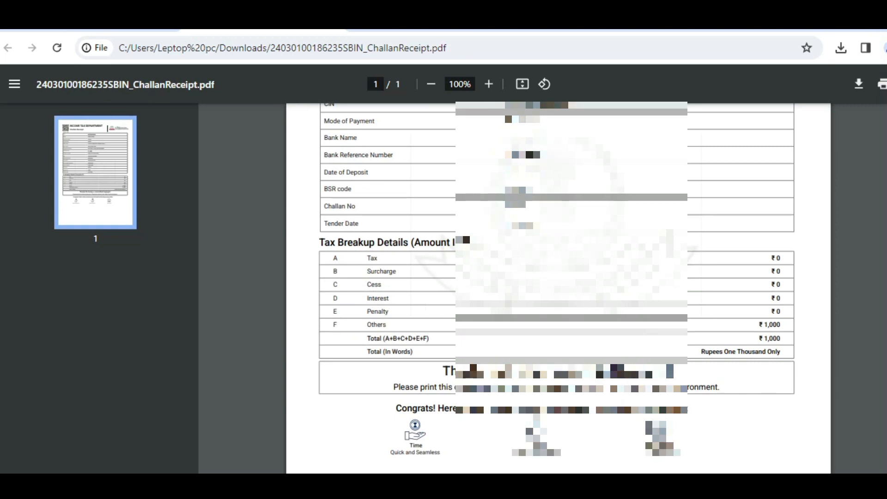
- Return to the e-Filing home page, open Link Aadhaar, and validate the PAN and Aadhaar number
click(98, 26)
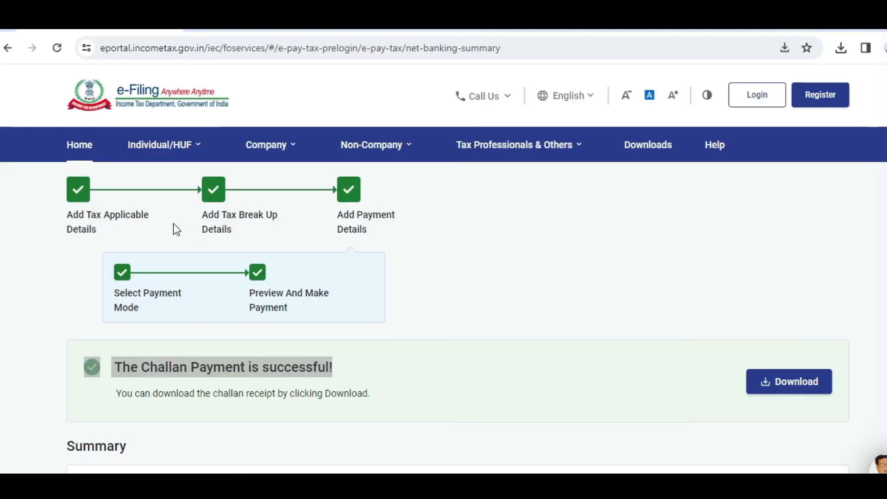
click(80, 146)
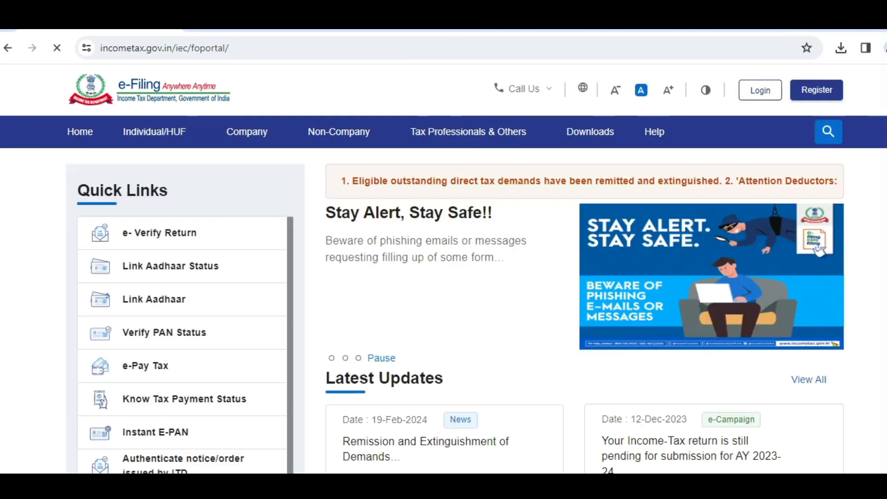
click(155, 307)
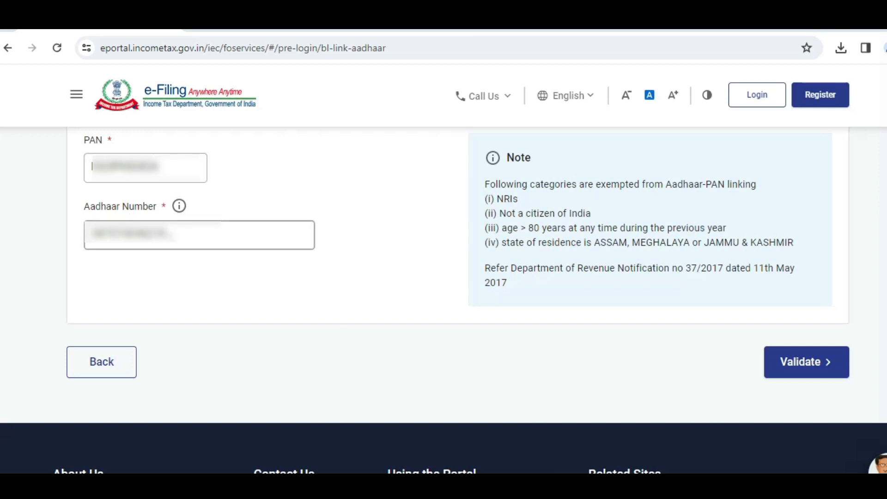
click(826, 364)
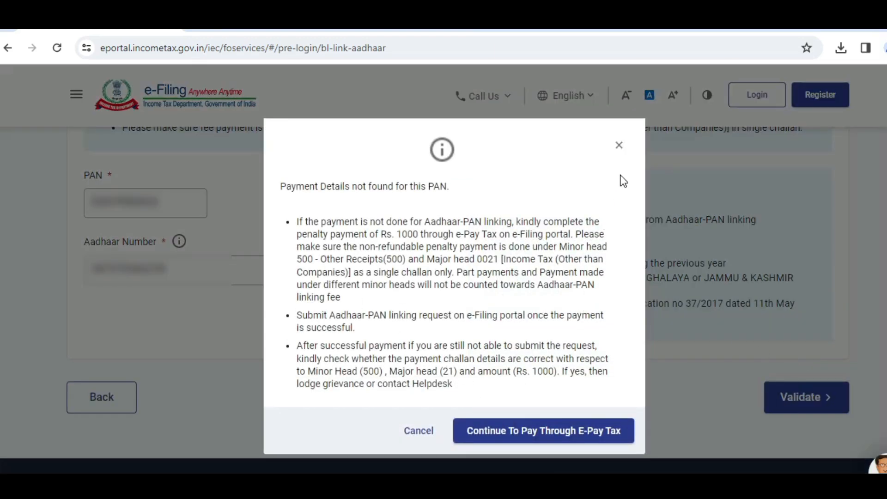
double_click(592, 222)
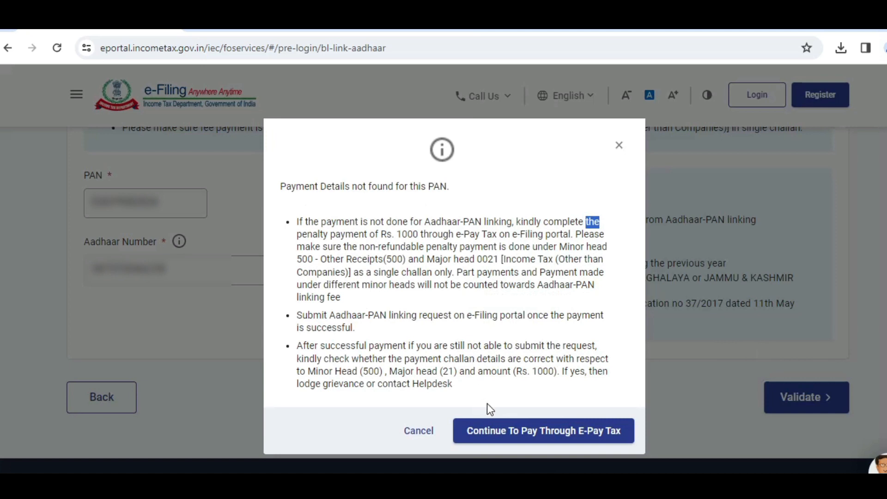